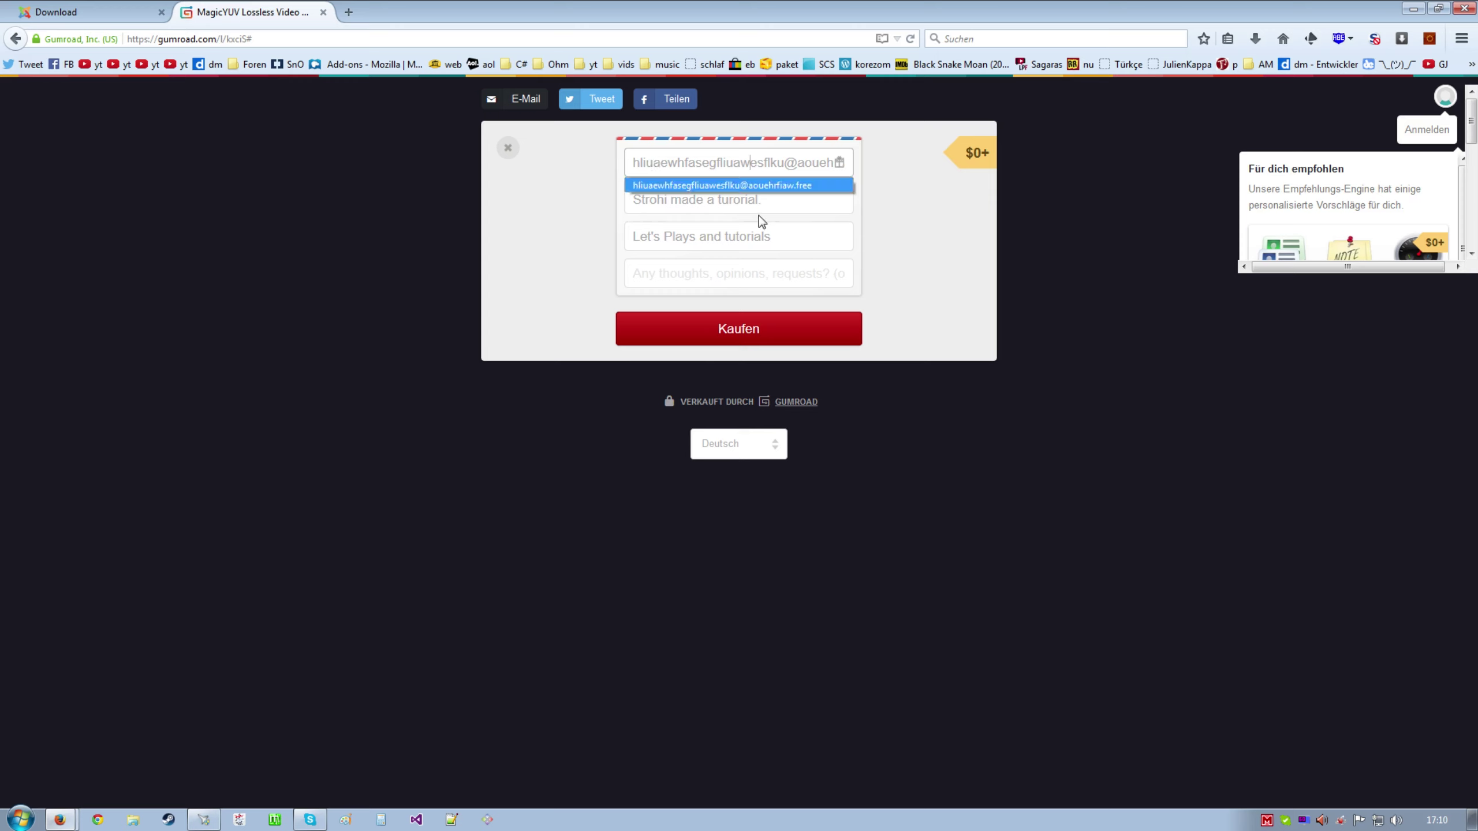
Step: Complete the free MagicYUV Lossless Video Codec purchase and open the purchased product's download page
{"action": "left_click", "coordinate": [749, 332]}
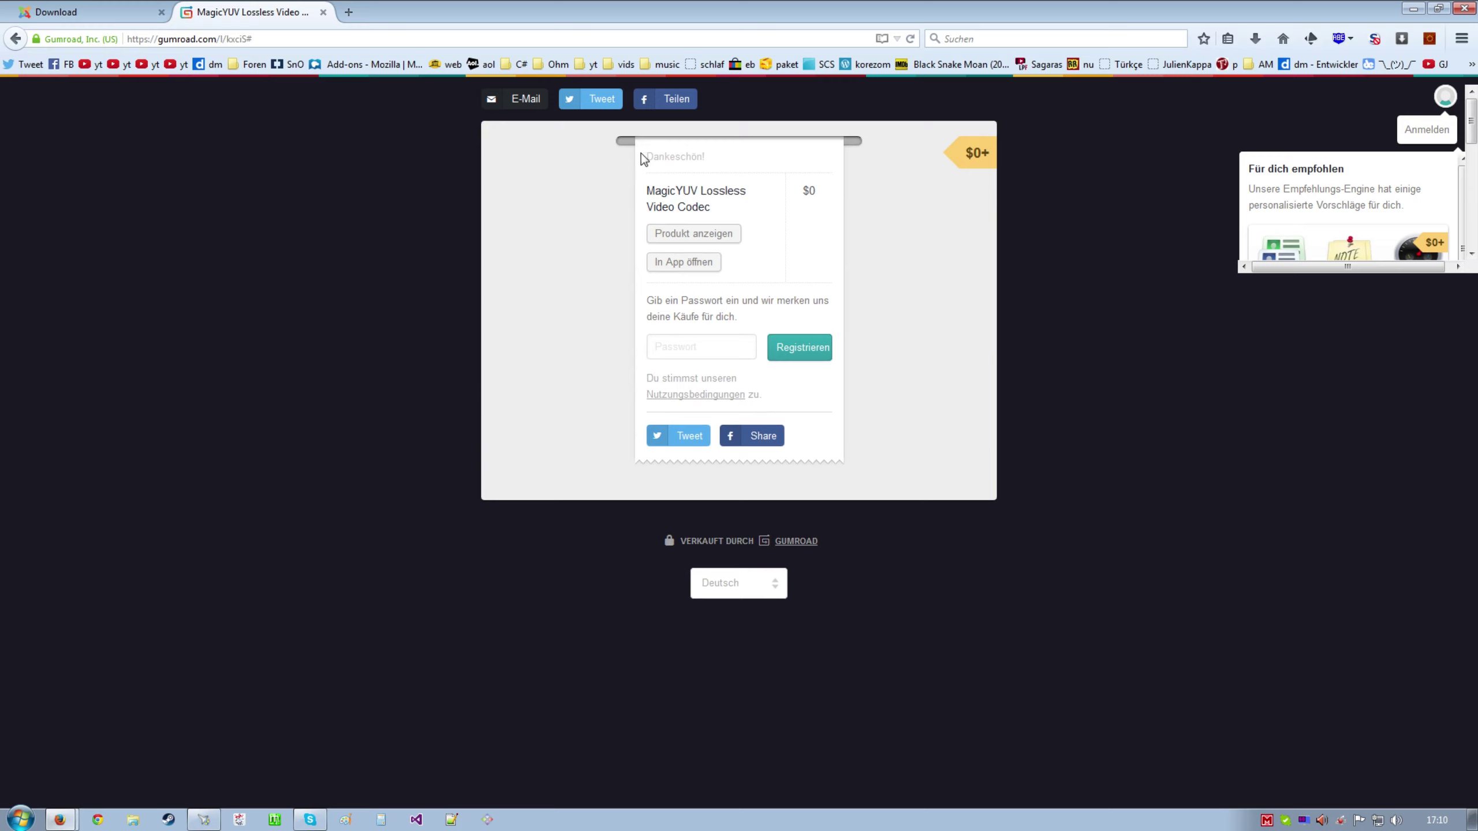
{"action": "left_click_drag", "start_coordinate": [641, 152], "coordinate": [709, 207]}
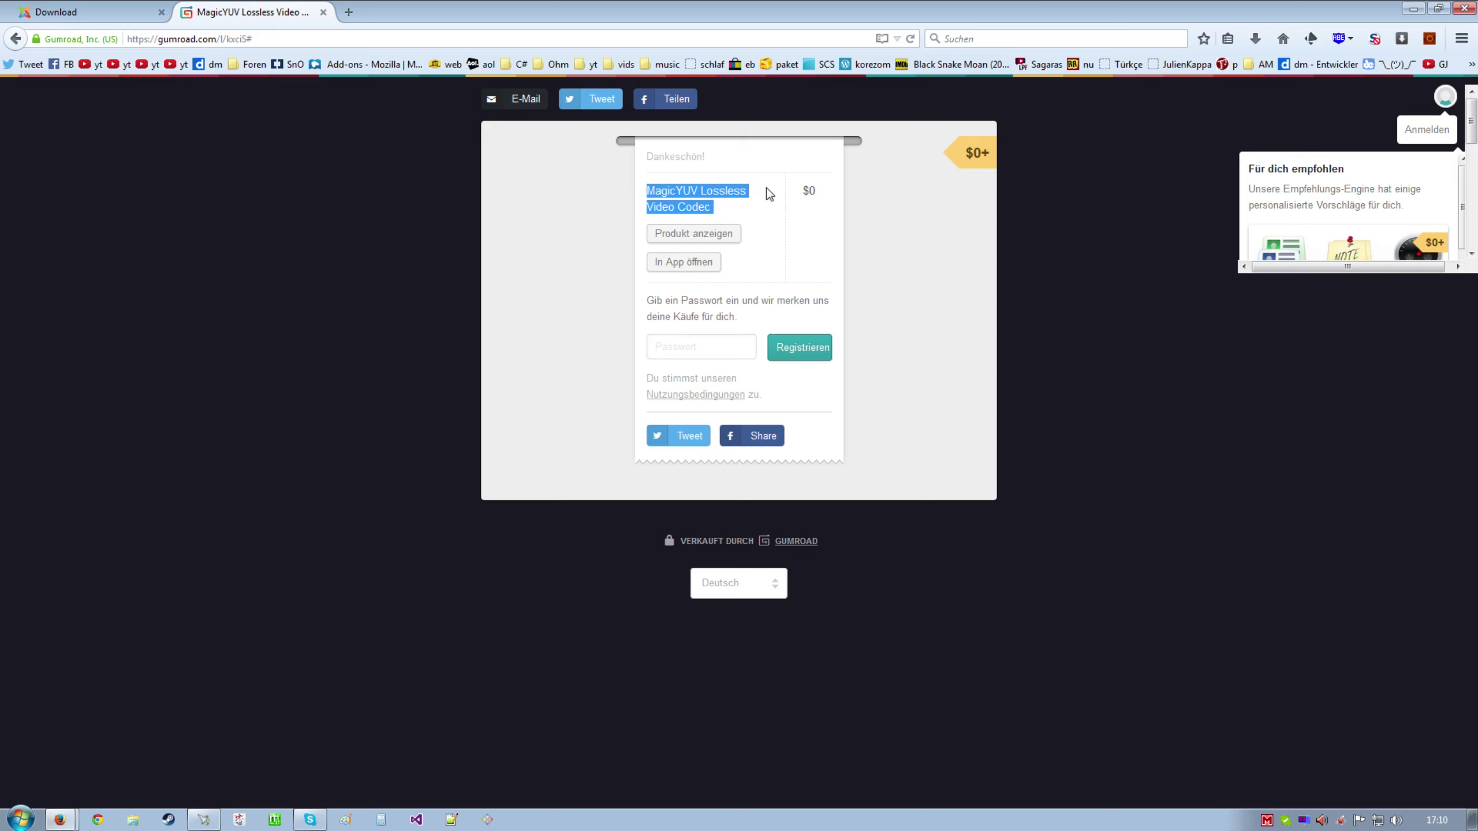
{"action": "left_click_drag", "start_coordinate": [767, 194], "coordinate": [825, 196]}
{"action": "left_click", "coordinate": [808, 195]}
{"action": "left_click", "coordinate": [801, 166]}
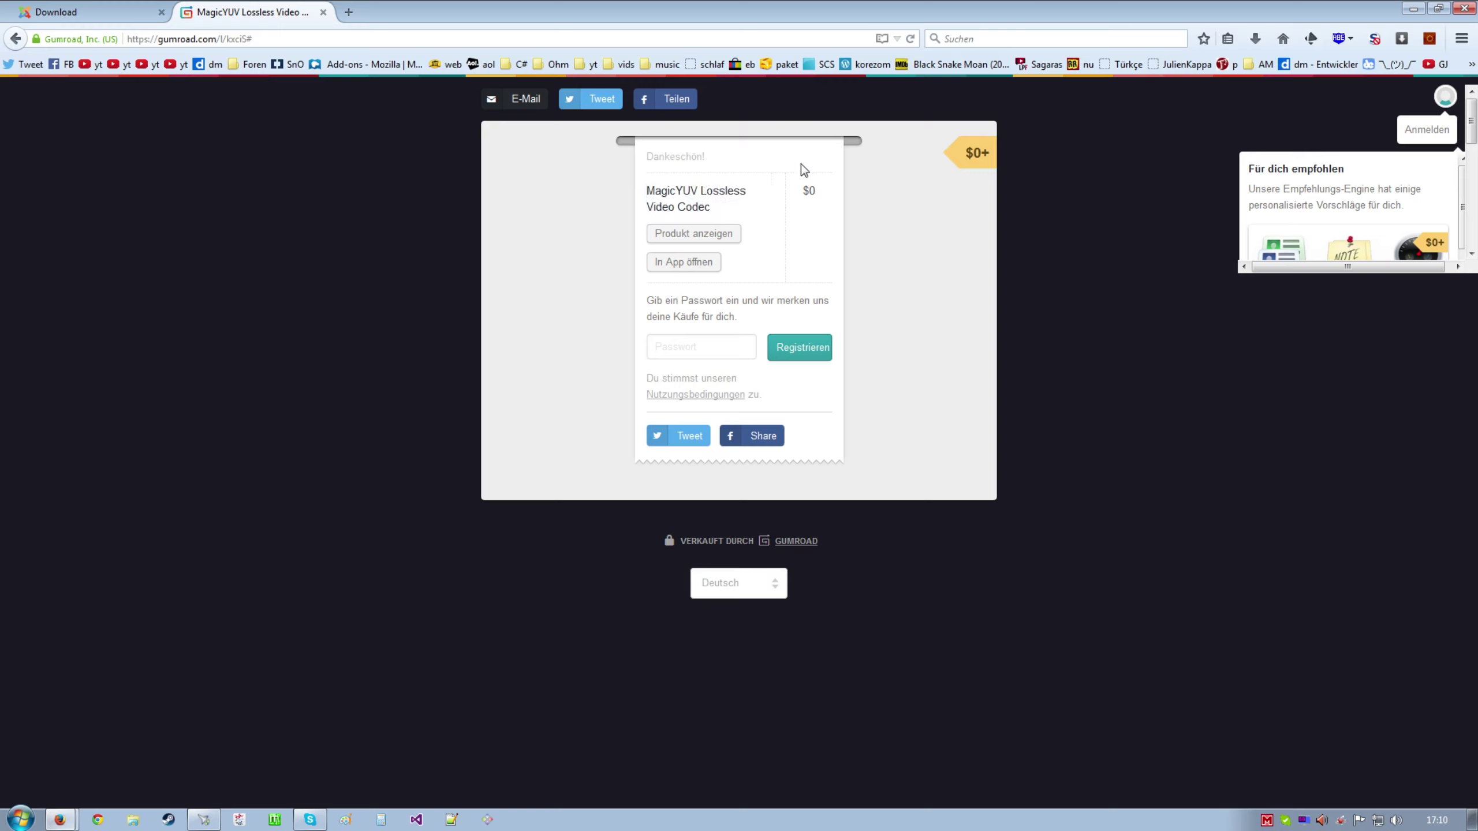
{"action": "middle_click", "coordinate": [695, 234]}
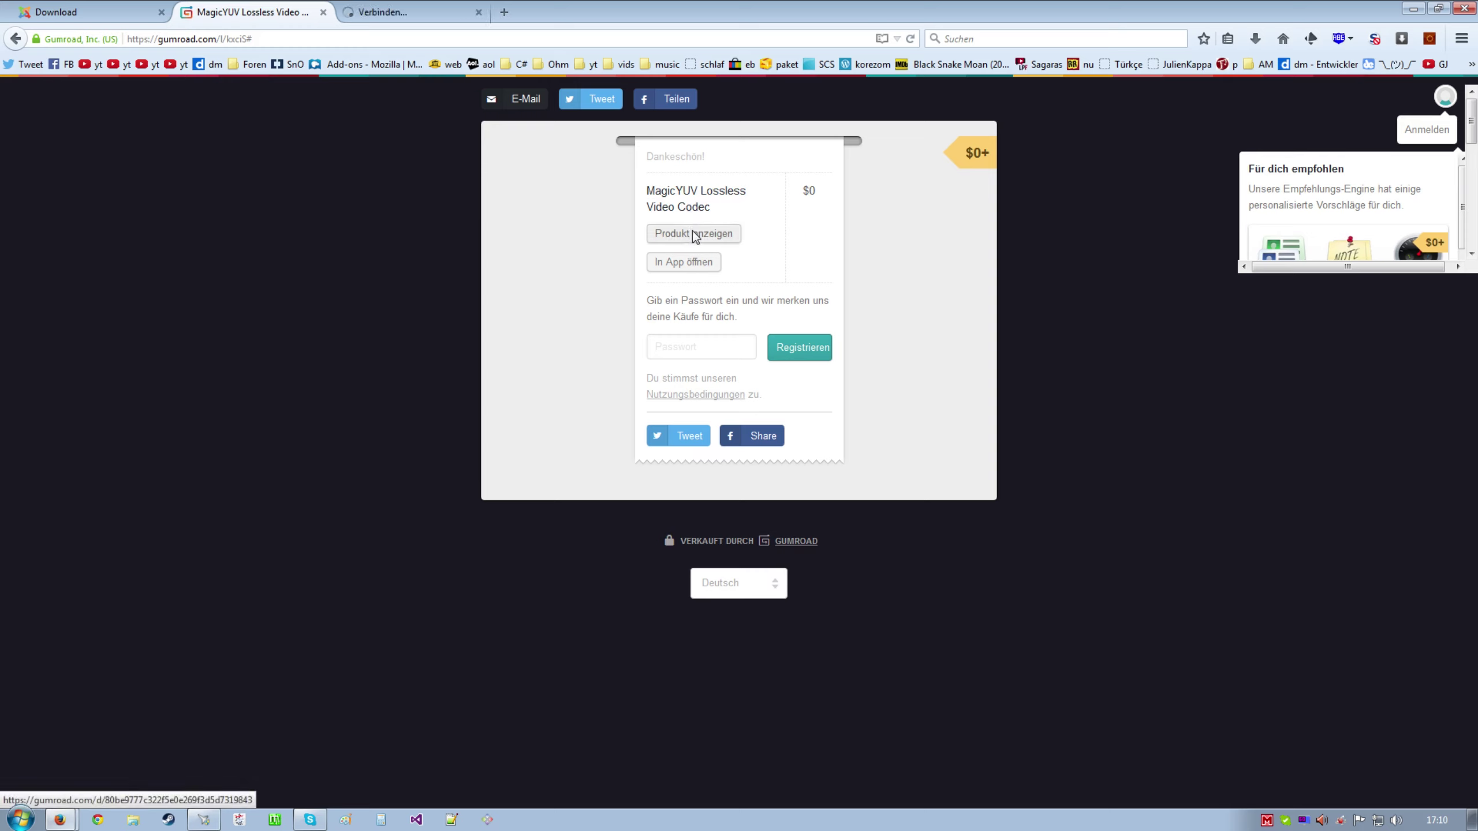
{"action": "left_click", "coordinate": [407, 11]}
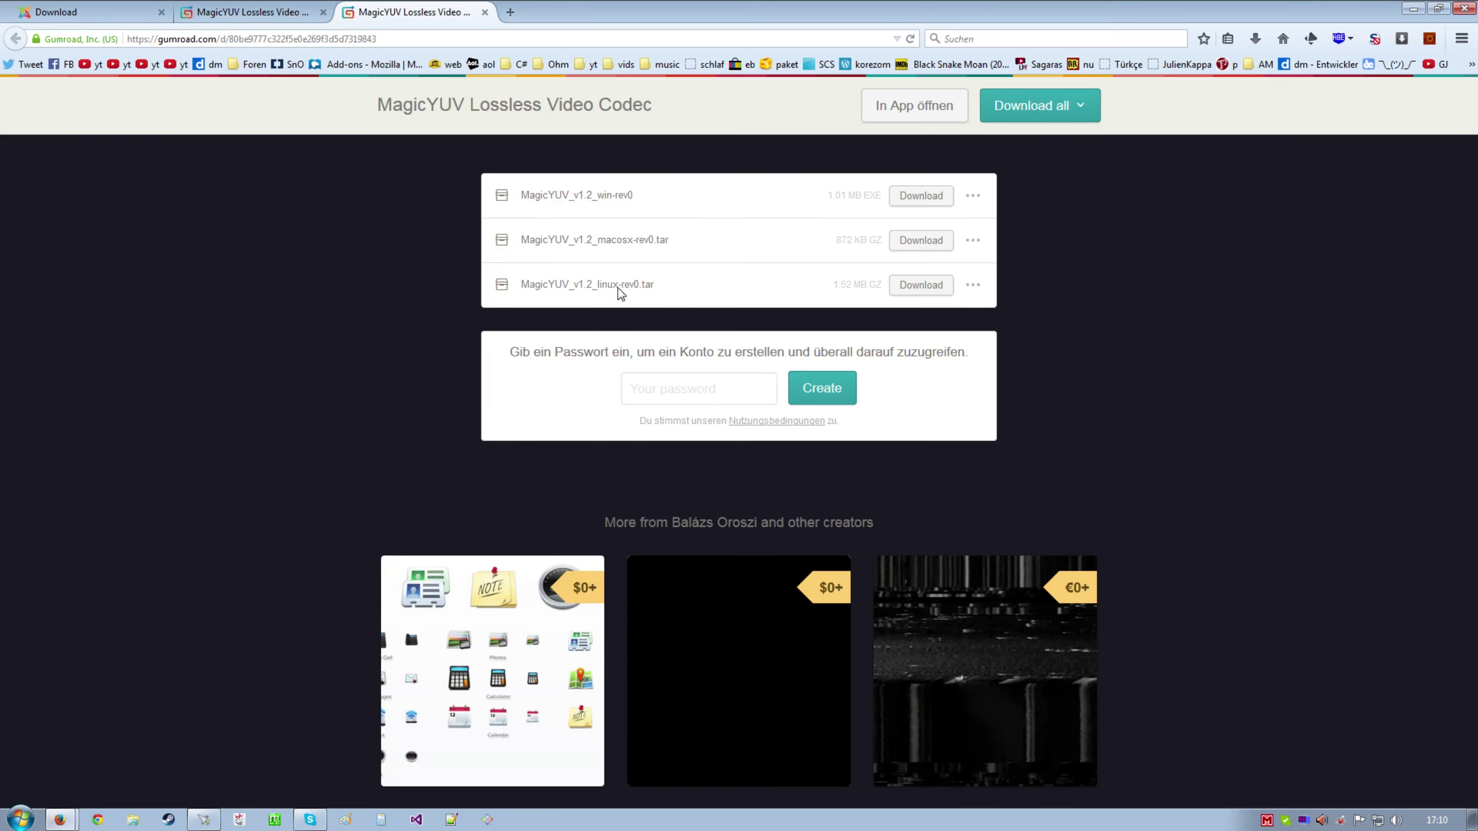
Step: Download and save the Windows installer MagicYUV_v1.2_win-rev0, and check it in the browser's download list
{"action": "left_click_drag", "start_coordinate": [593, 285], "coordinate": [633, 245]}
{"action": "left_click_drag", "start_coordinate": [586, 196], "coordinate": [621, 197]}
{"action": "left_click", "coordinate": [670, 213]}
{"action": "left_click", "coordinate": [918, 201]}
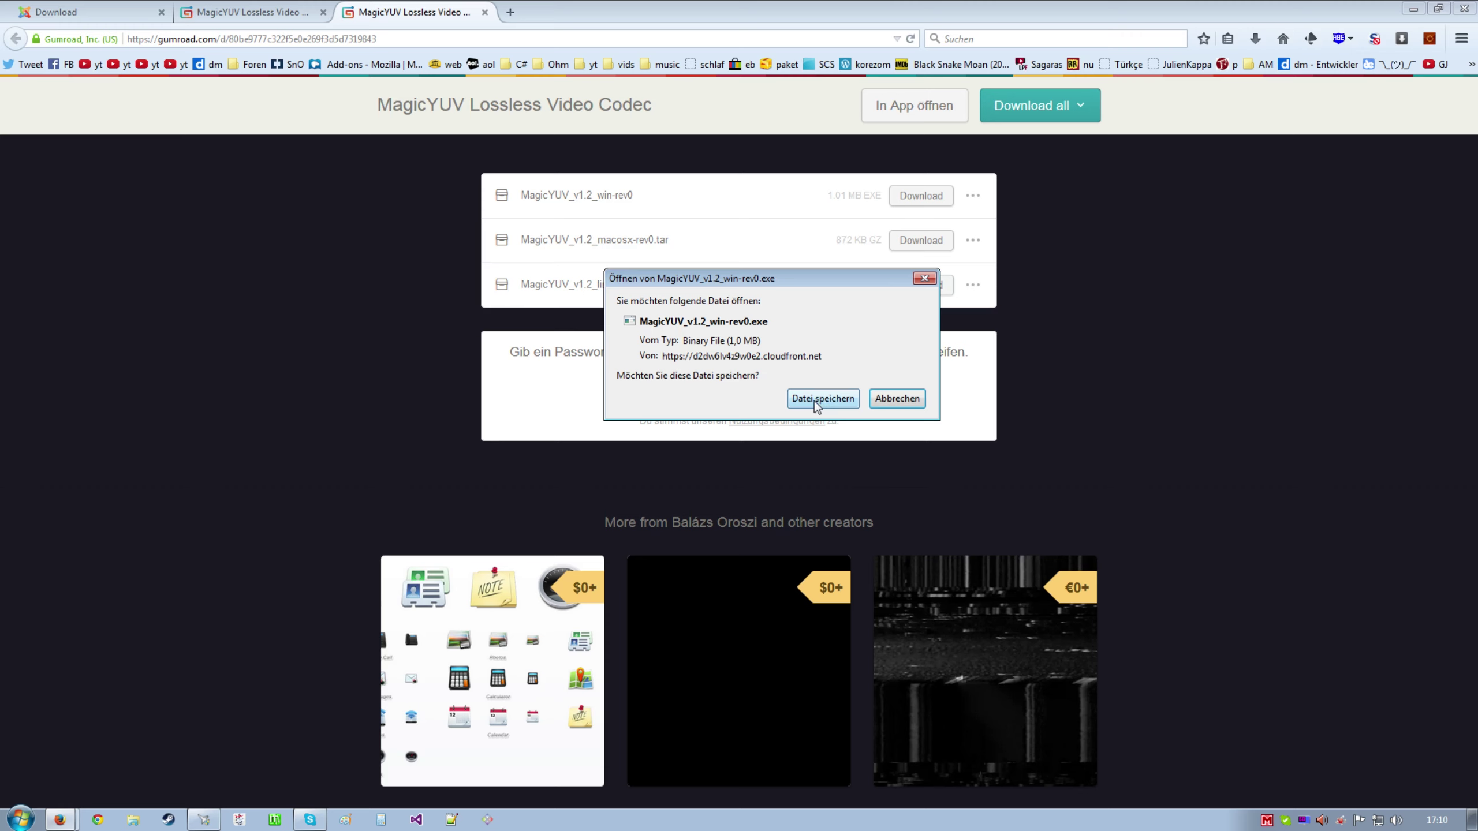
{"action": "left_click", "coordinate": [818, 405]}
{"action": "left_click", "coordinate": [1256, 40]}
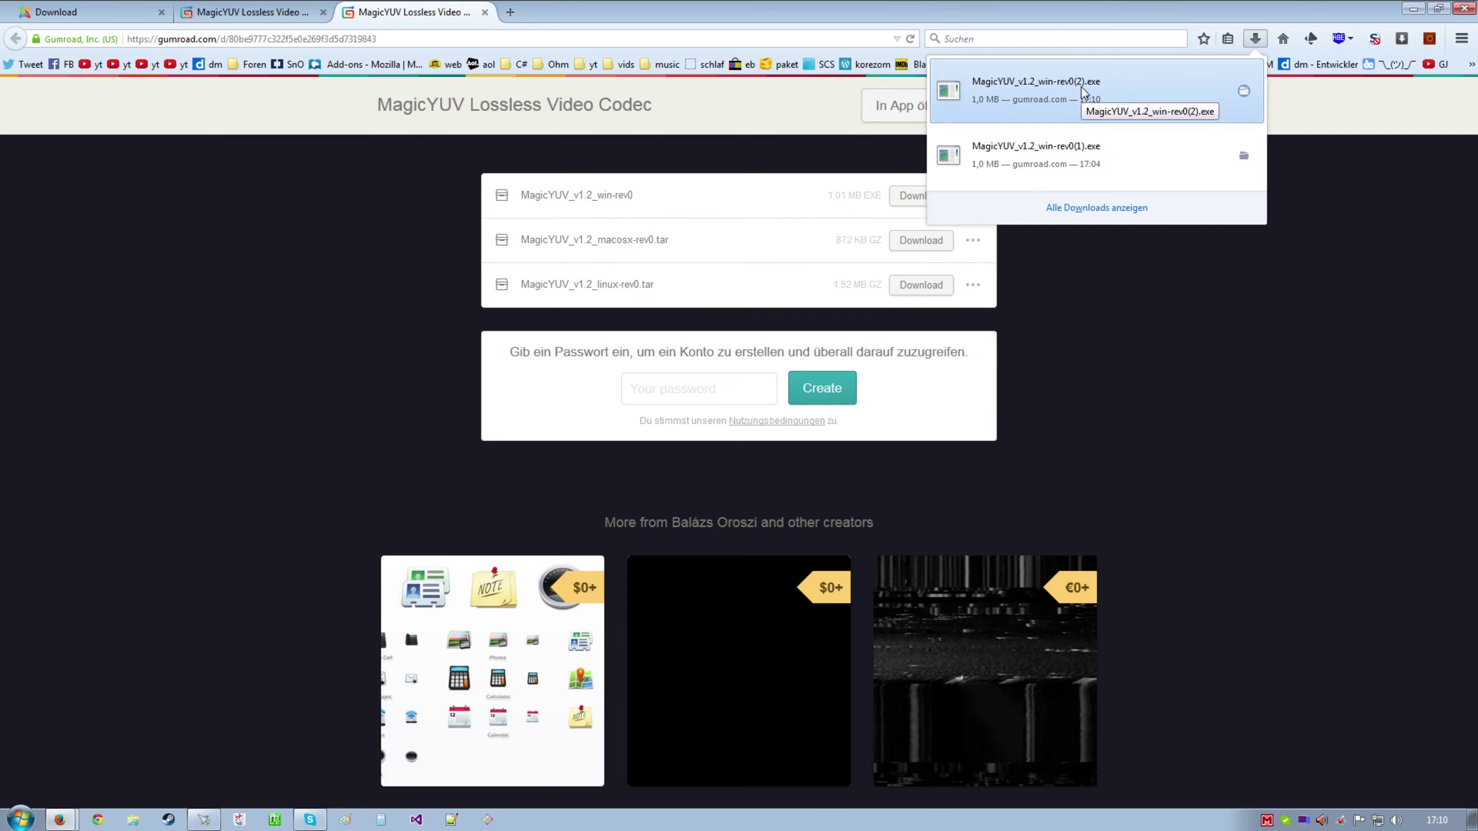
{"action": "left_click", "coordinate": [1185, 317]}
Step: Close both Gumroad pages and the MagicYUV download page
{"action": "middle_click", "coordinate": [447, 12]}
{"action": "middle_click", "coordinate": [264, 9]}
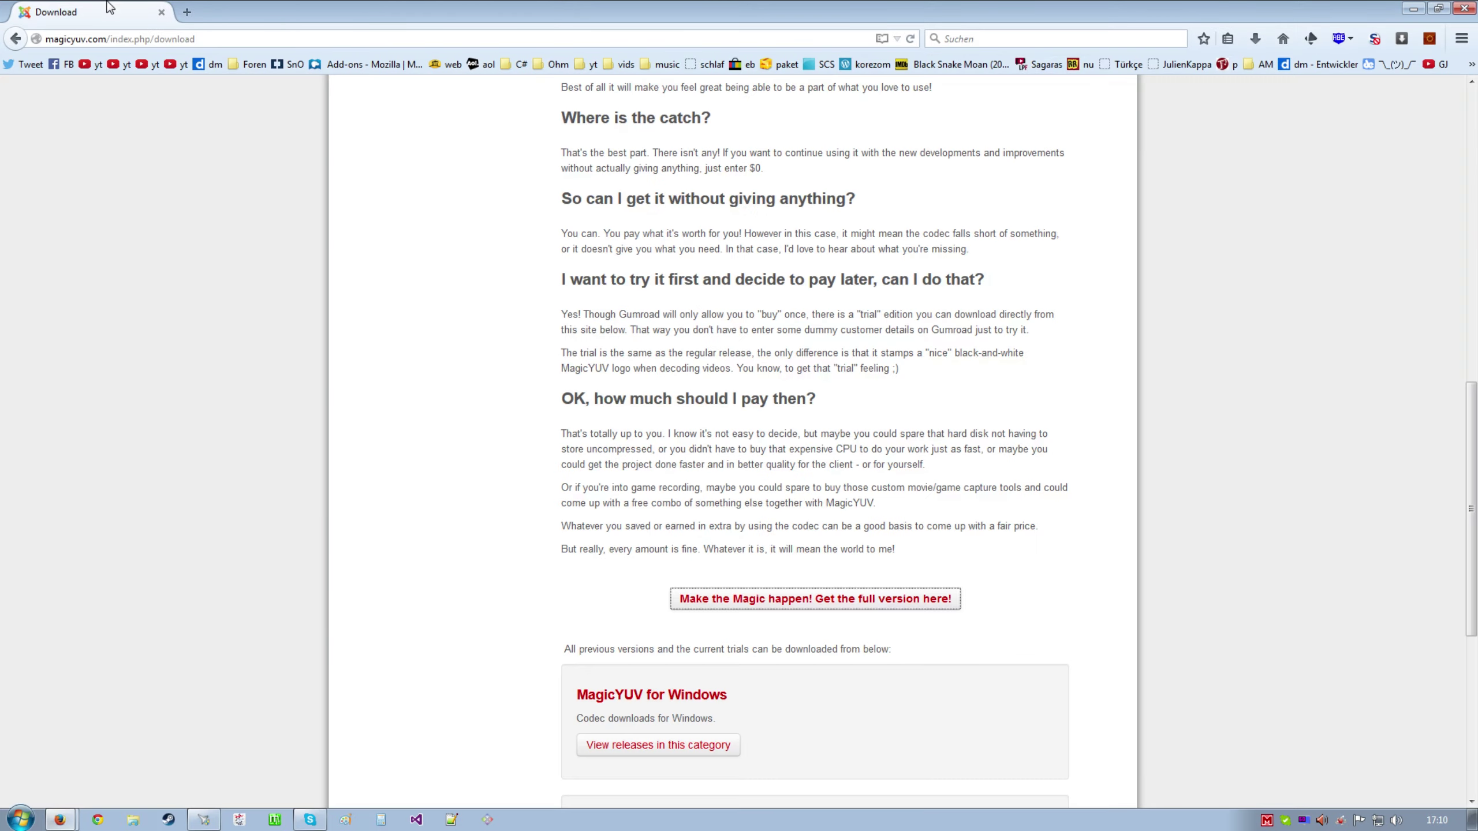
{"action": "middle_click", "coordinate": [109, 7]}
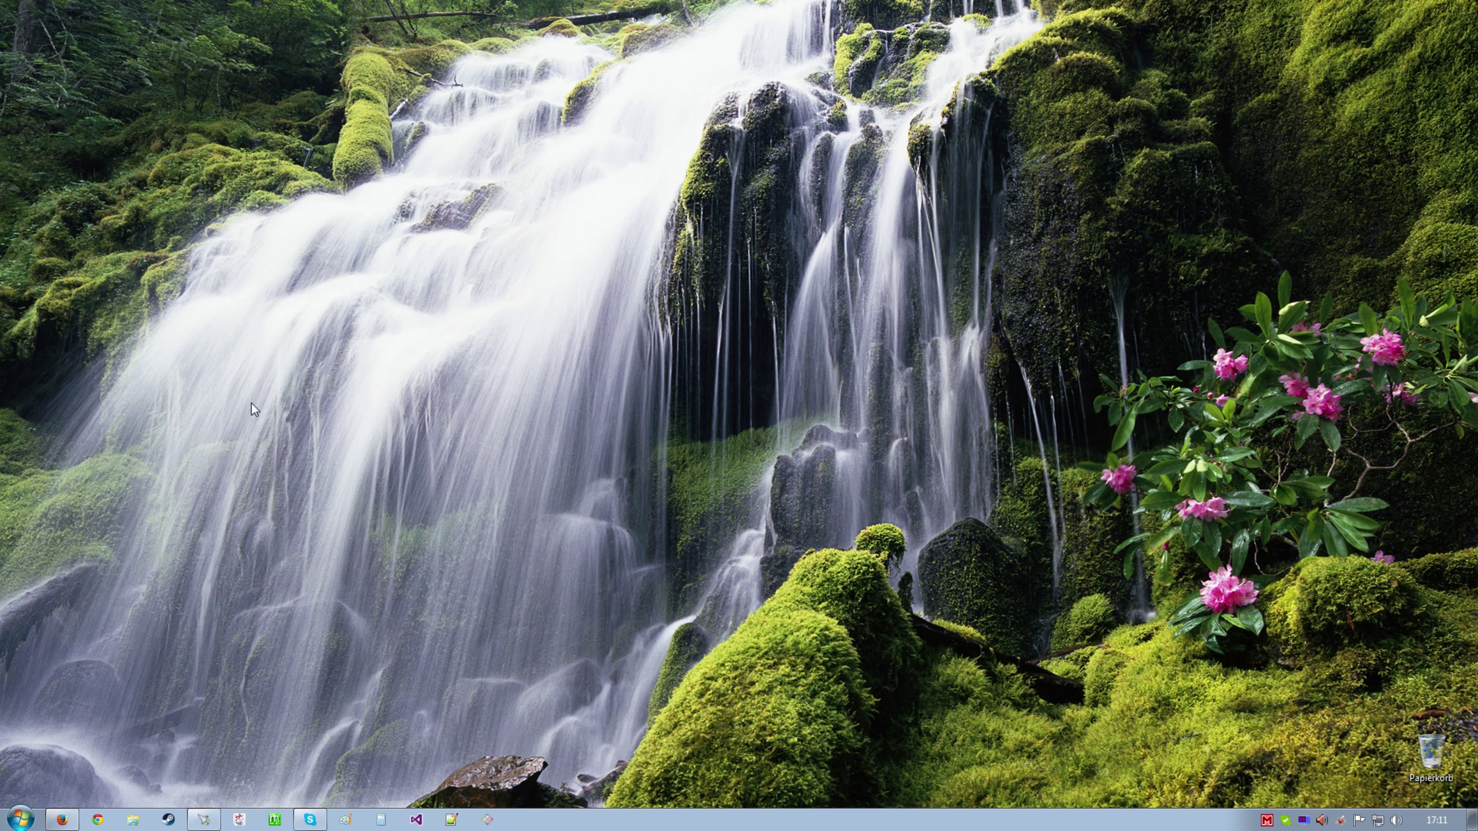
Step: Open the MagicYUV global settings from the installed programs' MagicYUV folder
{"action": "left_click", "coordinate": [20, 819]}
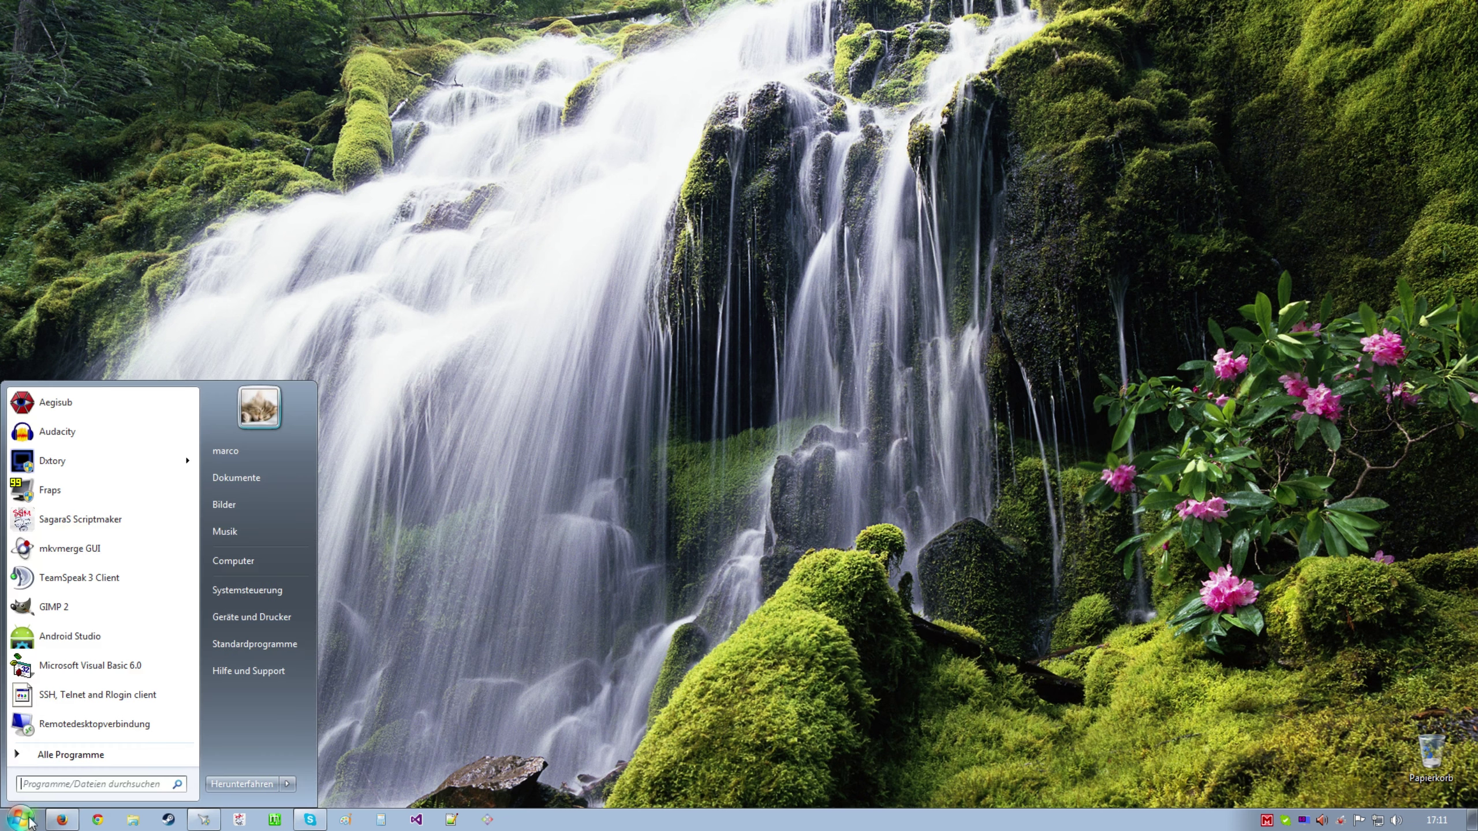
{"action": "left_click", "coordinate": [82, 756]}
{"action": "scroll", "coordinate": [105, 594], "scroll_direction": "down", "scroll_amount": 8}
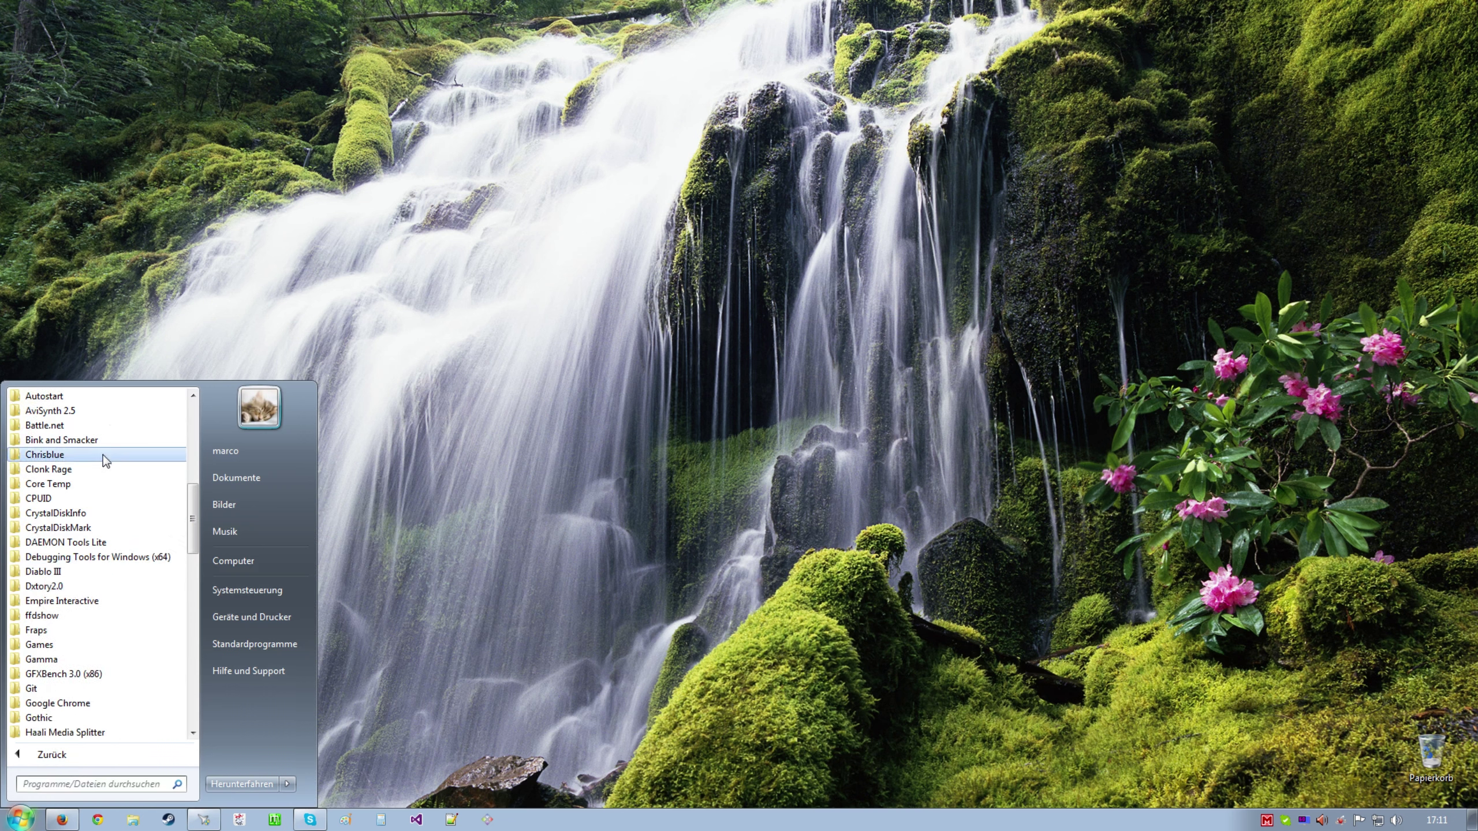
{"action": "scroll", "coordinate": [65, 524], "scroll_direction": "down", "scroll_amount": 5}
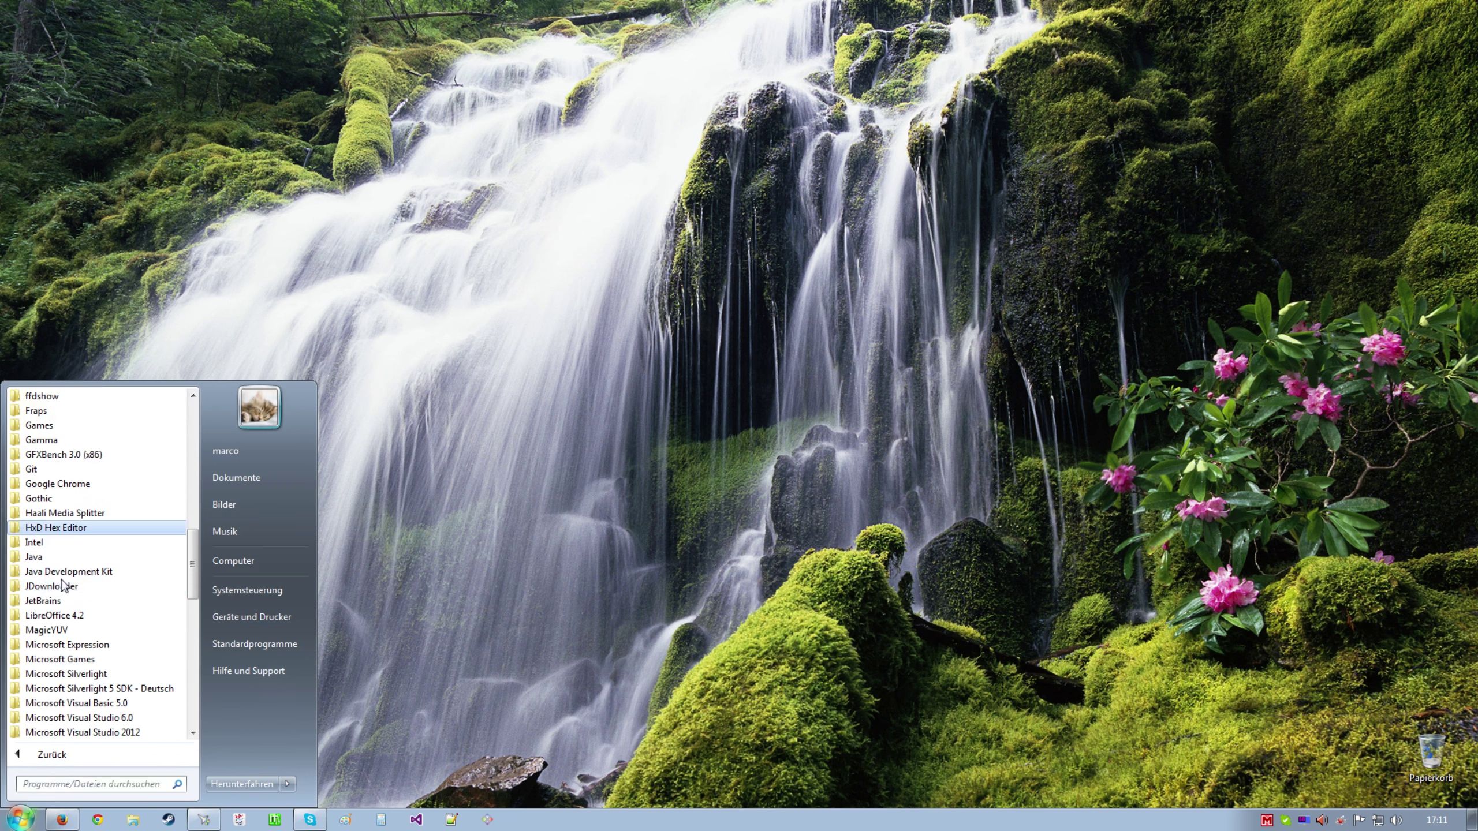
{"action": "left_click", "coordinate": [65, 632]}
{"action": "left_click", "coordinate": [67, 644]}
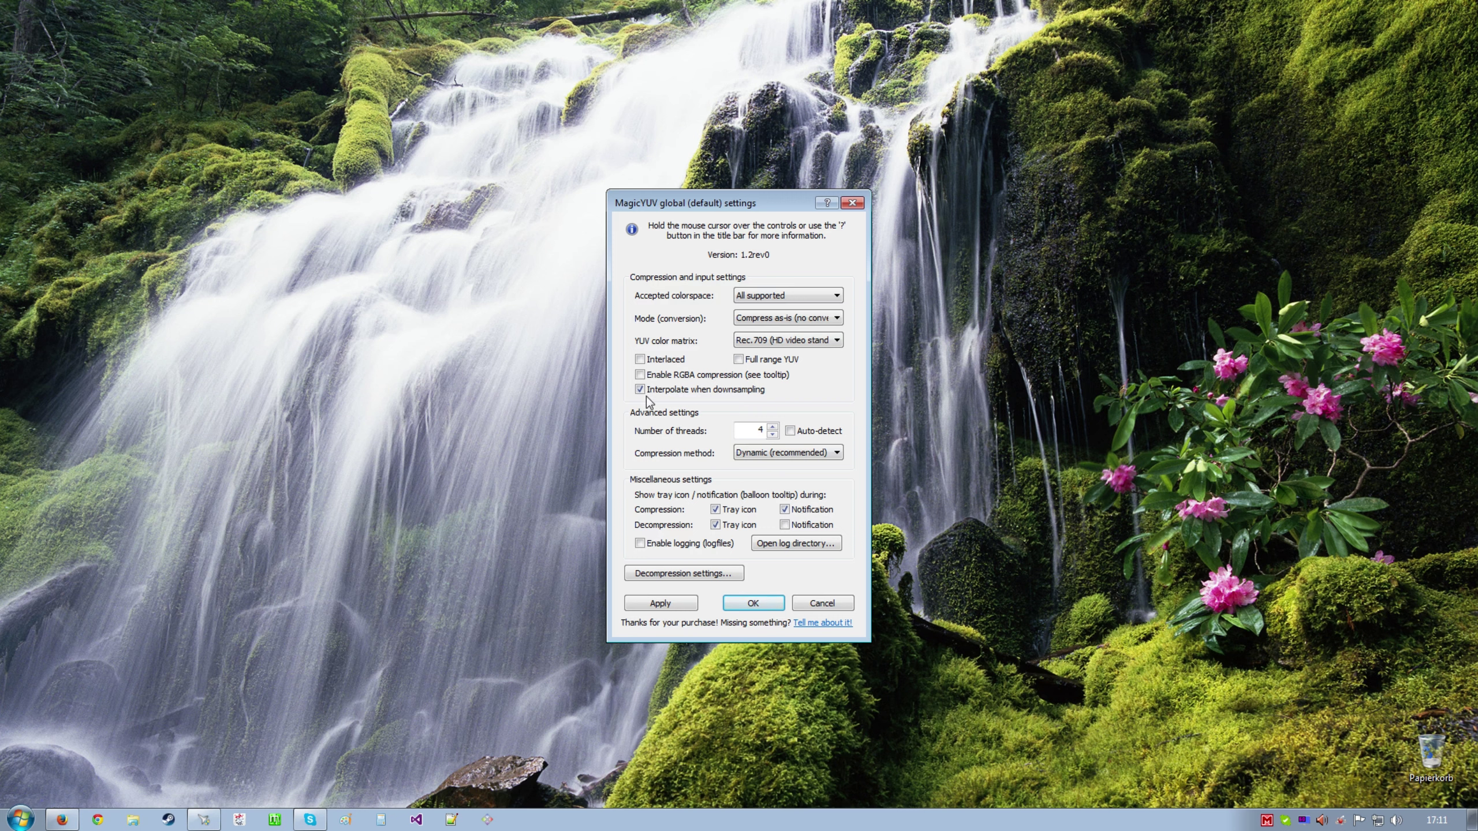
Step: Examine the downsampling interpolation, thread count, compression method and decompression tray icon options in the MagicYUV settings
{"action": "mouse_move", "coordinate": [645, 399]}
{"action": "double_click", "coordinate": [760, 431]}
{"action": "left_click", "coordinate": [752, 435]}
{"action": "left_click_drag", "start_coordinate": [752, 436], "coordinate": [810, 439]}
{"action": "left_click", "coordinate": [759, 429]}
{"action": "left_click", "coordinate": [802, 455]}
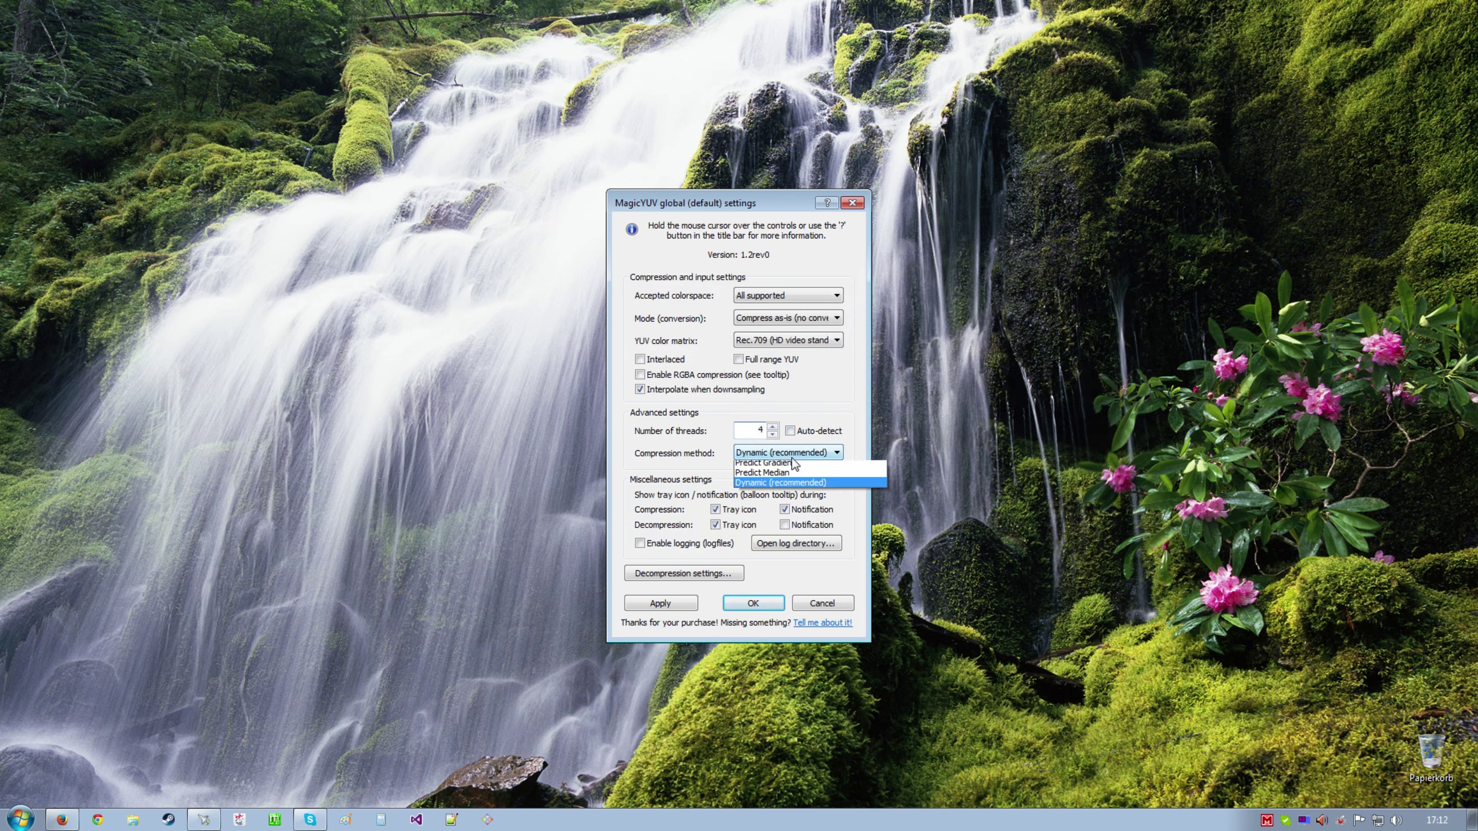
{"action": "left_click", "coordinate": [804, 459]}
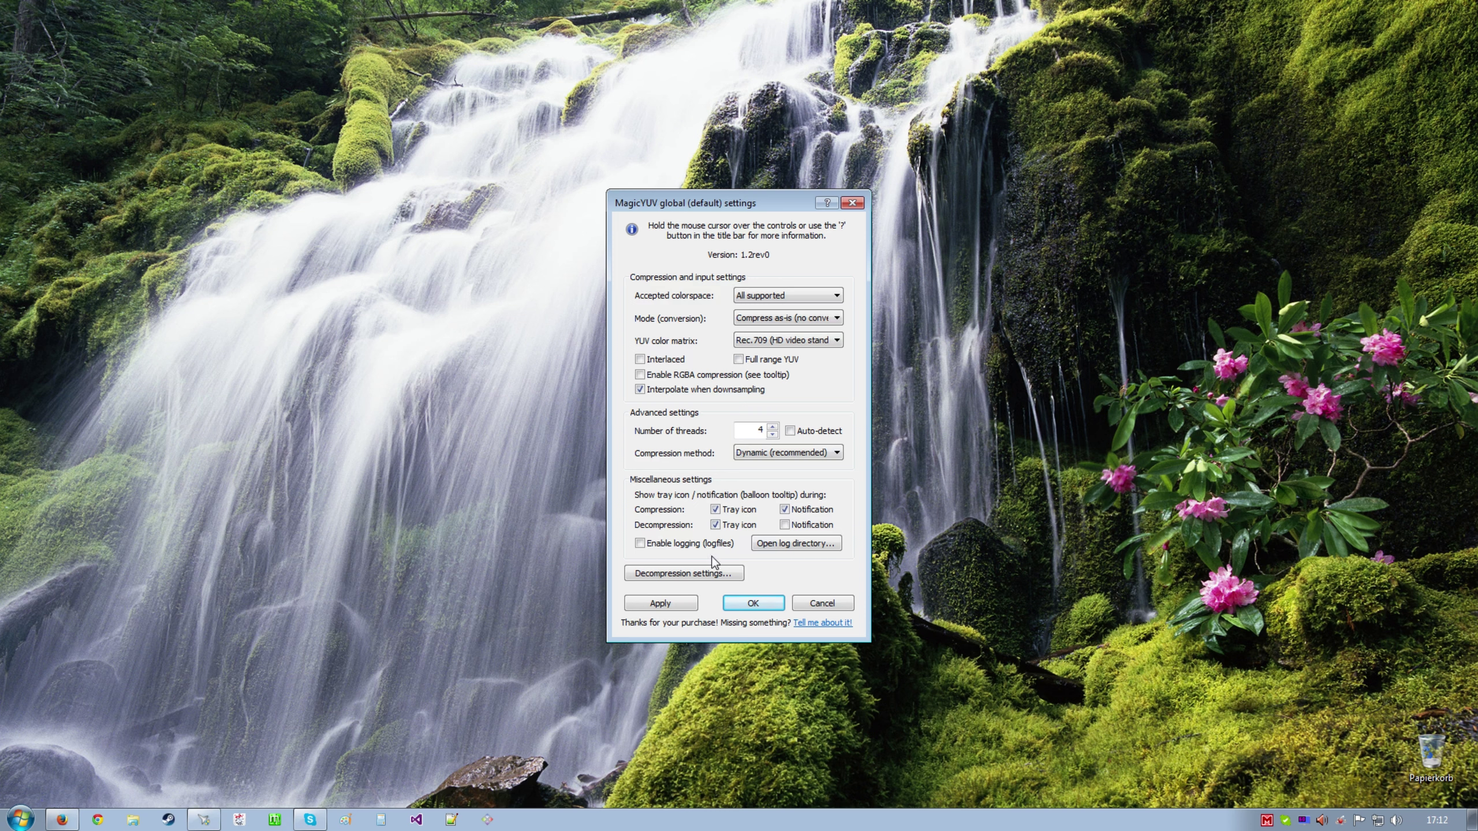
{"action": "mouse_move", "coordinate": [1268, 823]}
{"action": "left_click", "coordinate": [716, 525]}
Step: Switch to Windows Explorer and open FarCry_050.avi from the roh folder on the videos (V:) drive
{"action": "left_click", "coordinate": [133, 820]}
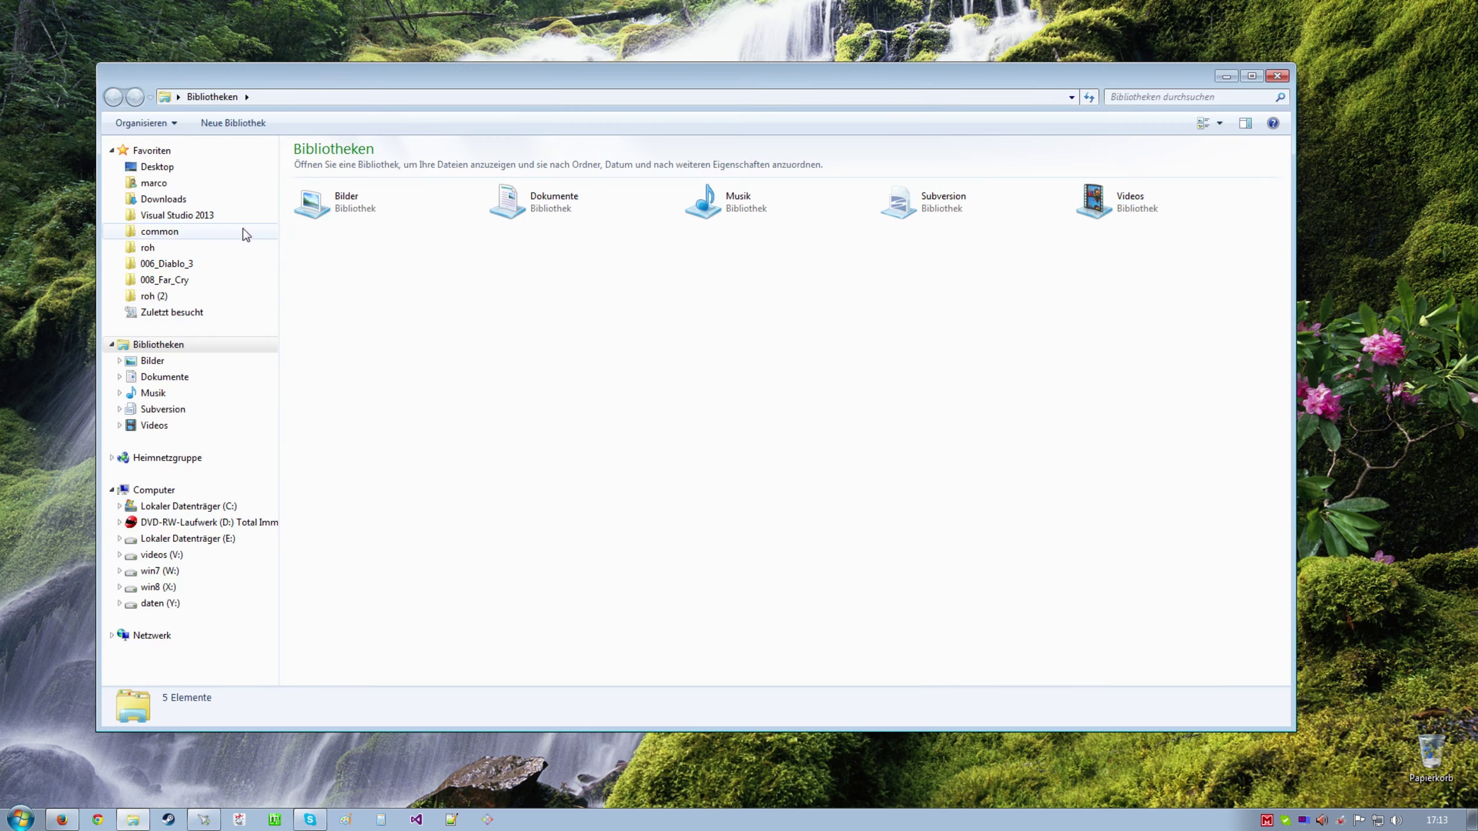
{"action": "left_click", "coordinate": [151, 556]}
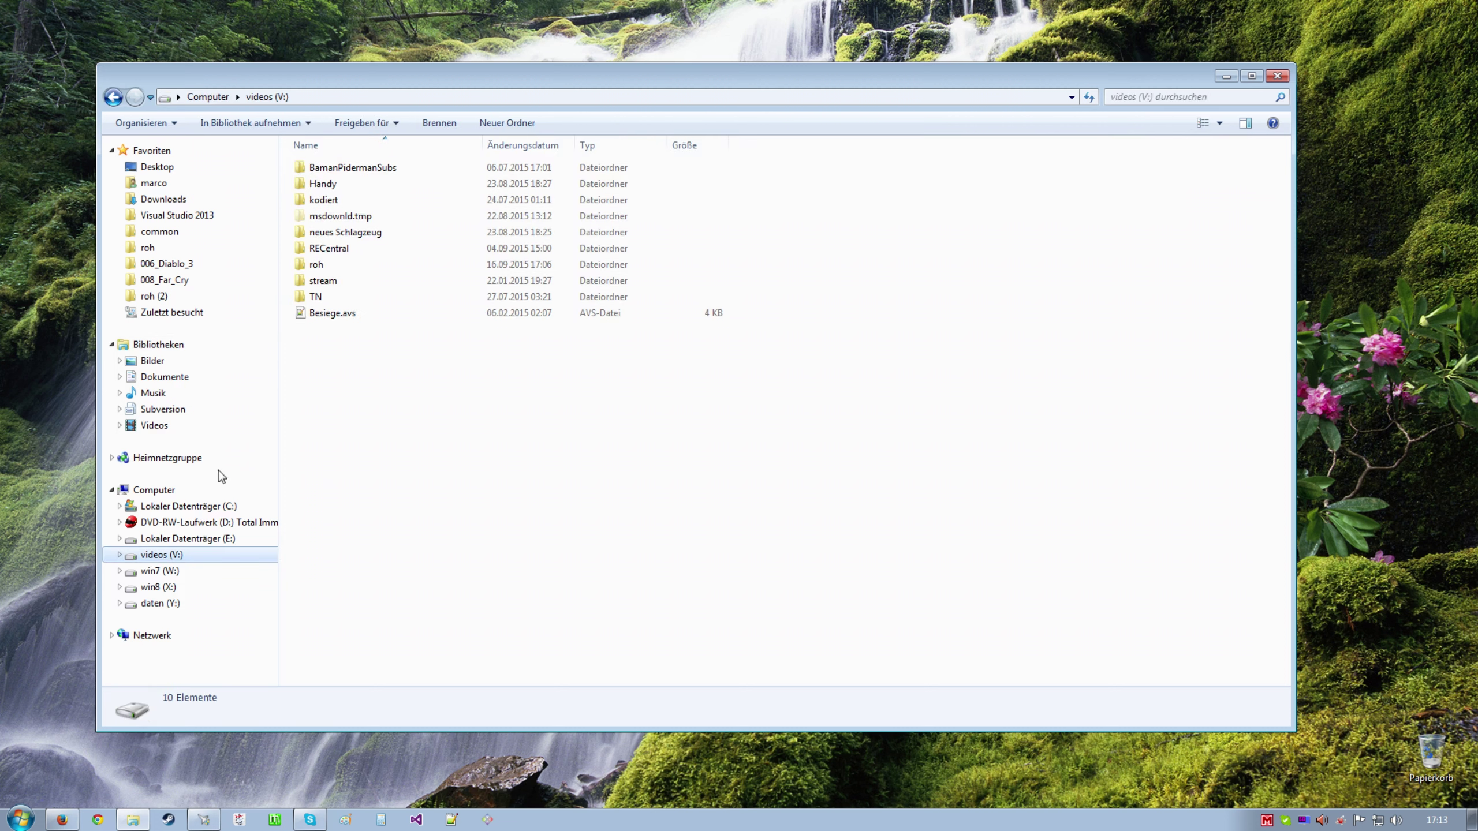
{"action": "double_click", "coordinate": [316, 263]}
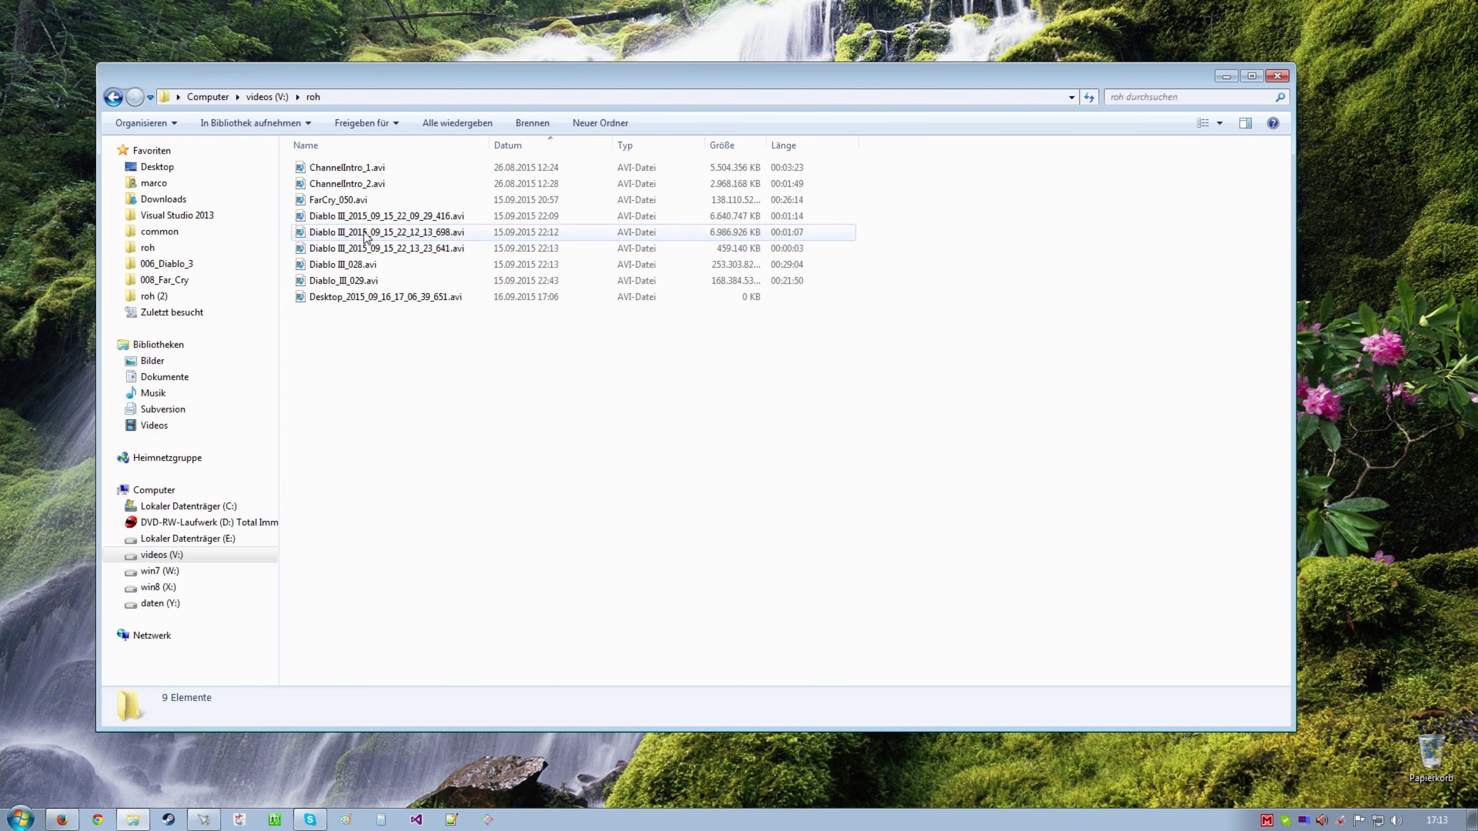
{"action": "double_click", "coordinate": [340, 202]}
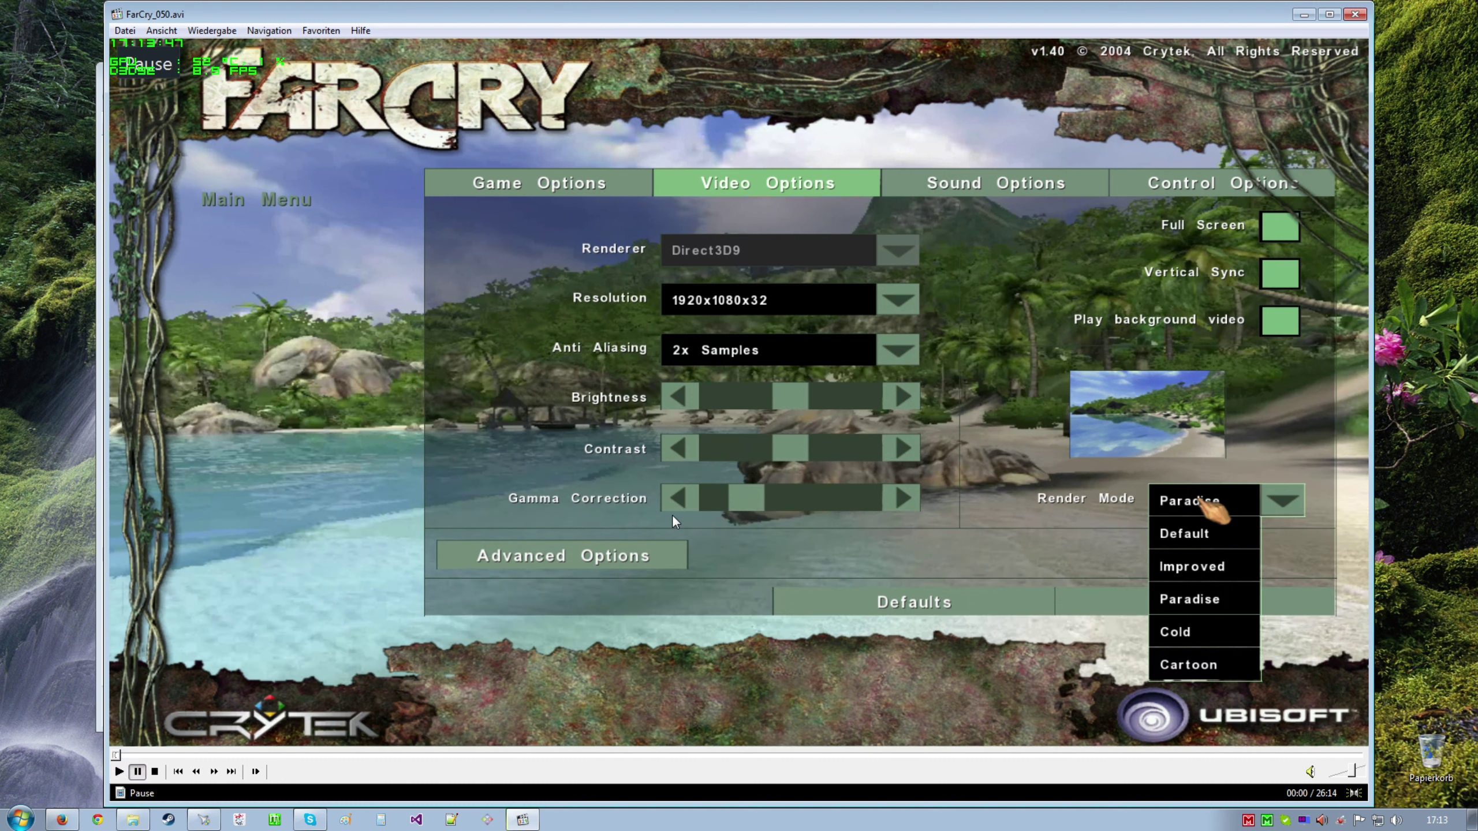
Step: Check the decompression tray icon while the video is open, try its playback, and close the player and folder window
{"action": "mouse_move", "coordinate": [1267, 822]}
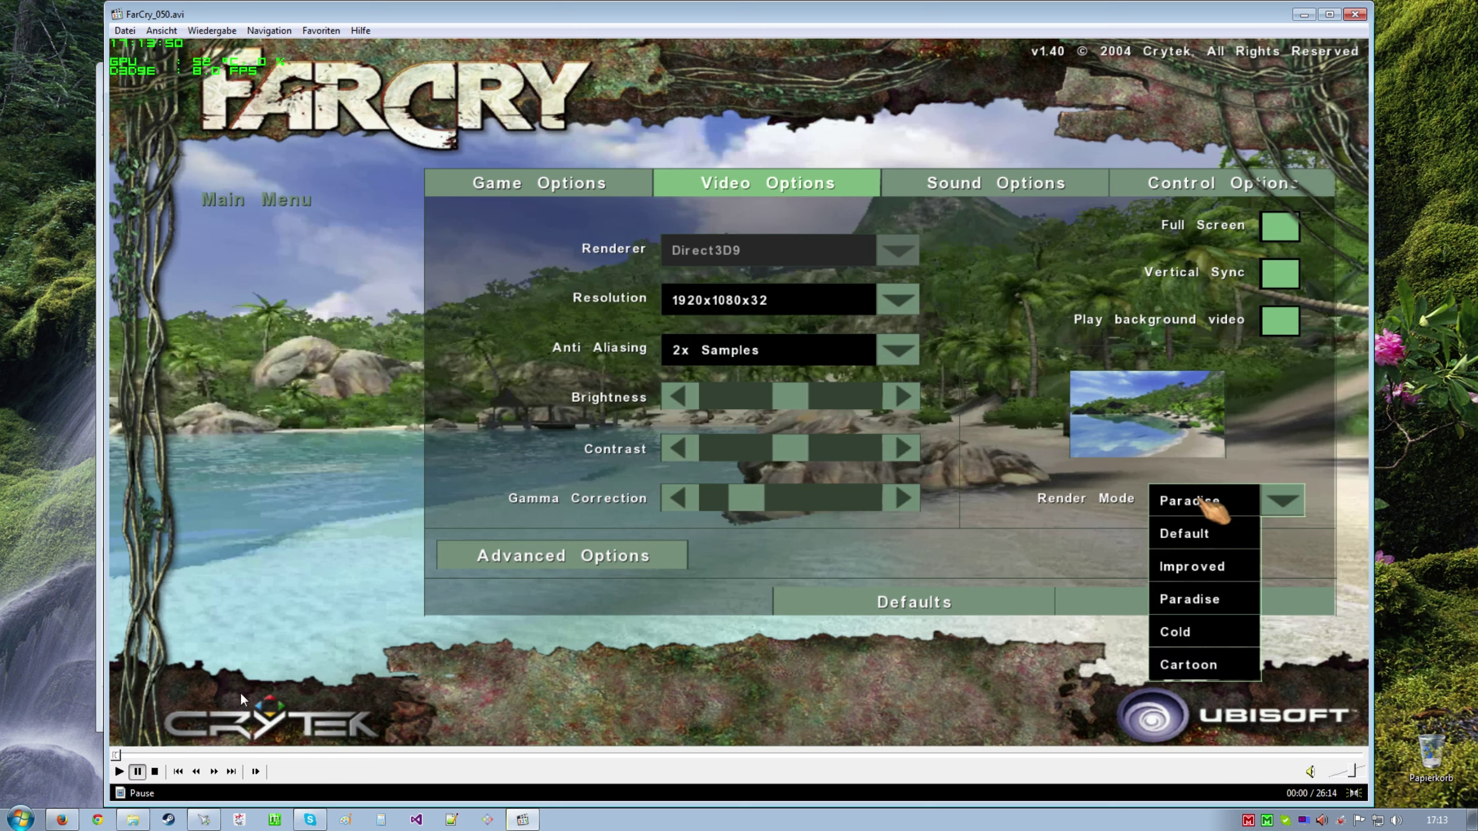
{"action": "left_click", "coordinate": [230, 755]}
{"action": "key", "text": "space"}
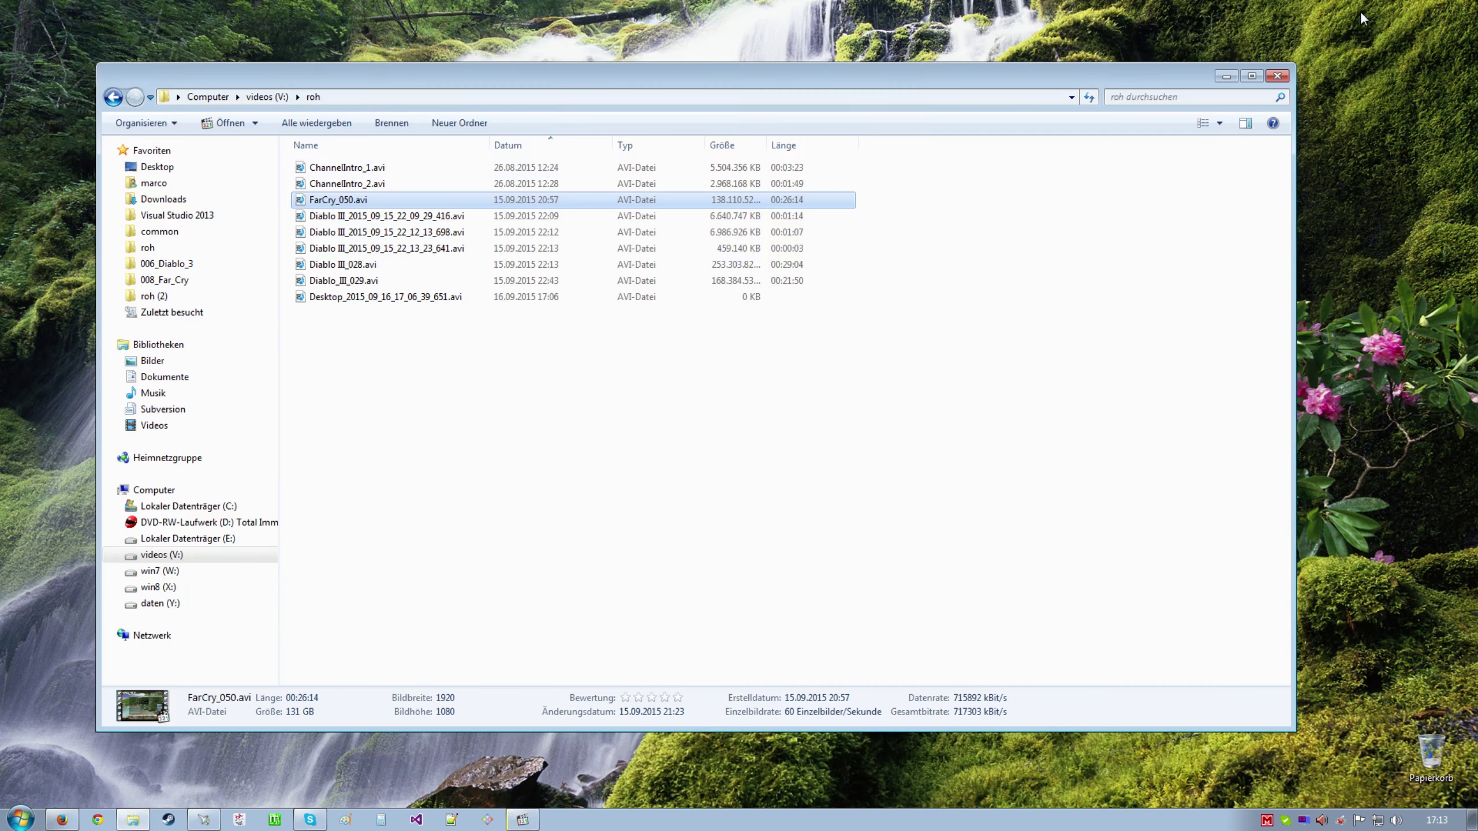
{"action": "left_click", "coordinate": [1355, 14]}
{"action": "left_click", "coordinate": [1277, 76]}
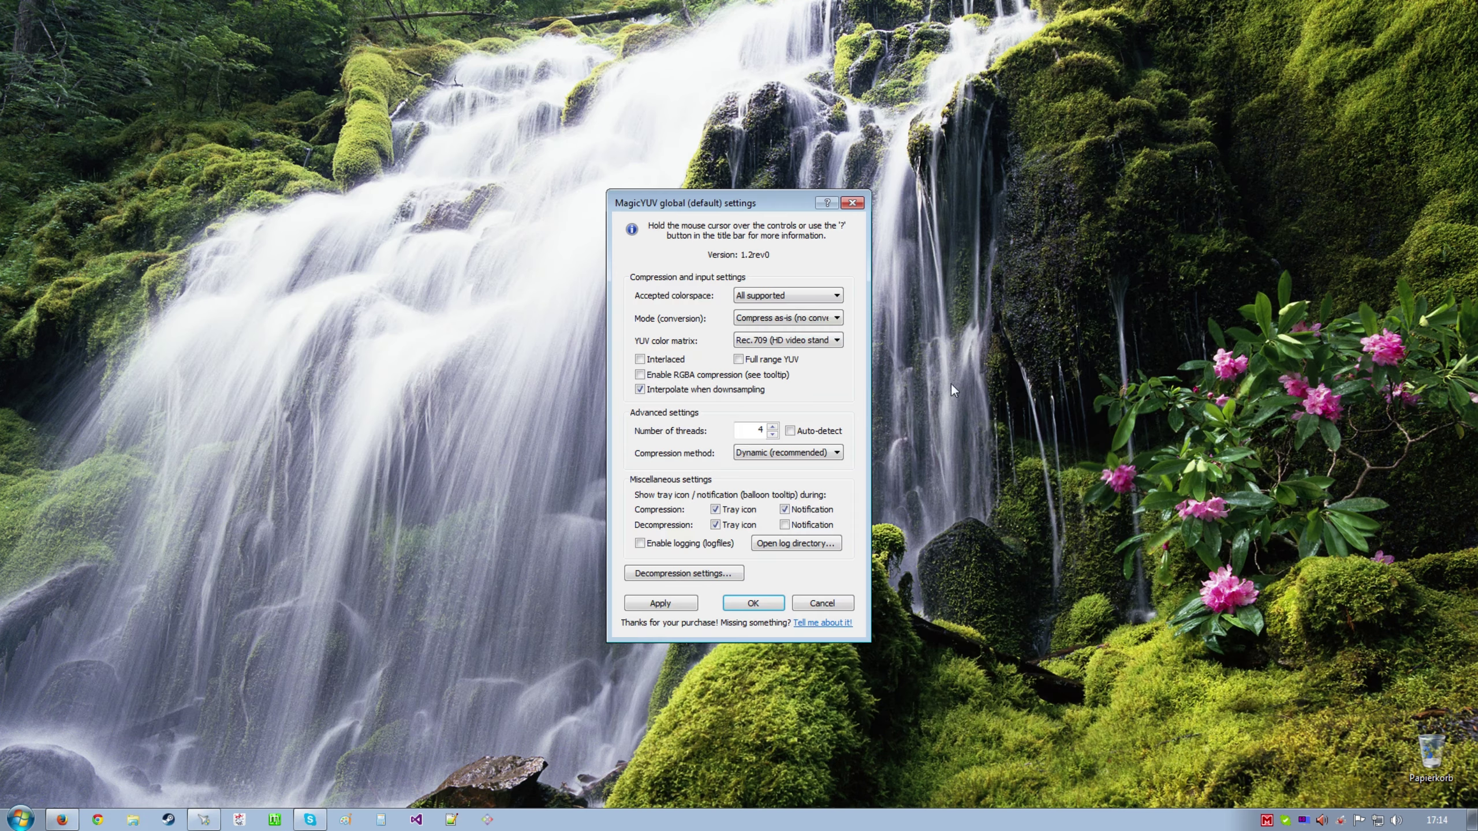